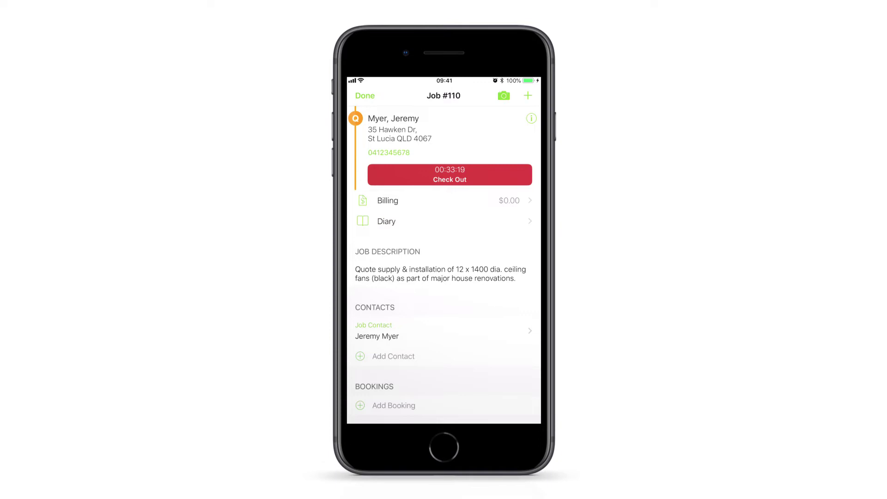
From Job #110's billing, search items for 'Fan' and open the Tasselli Ceiling Fan - 1400 - Black details
left_click(387, 201)
left_click(401, 180)
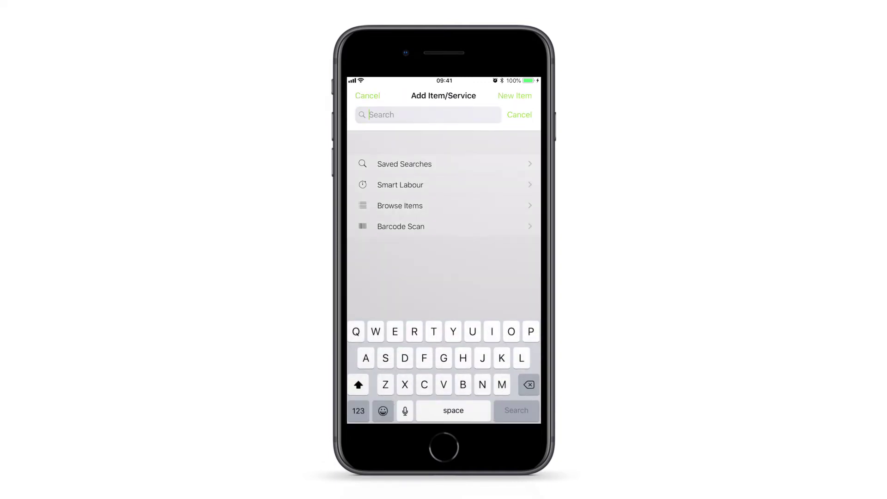
type("Fan")
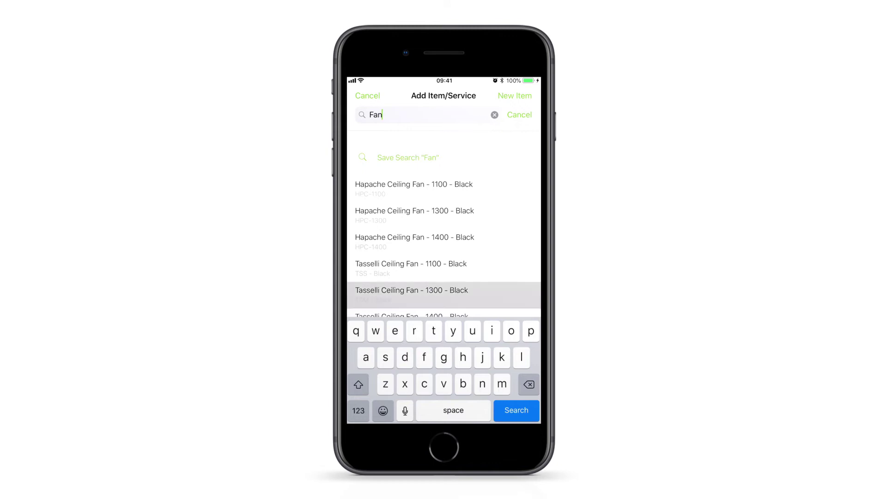
scroll(444, 222, "down", 2)
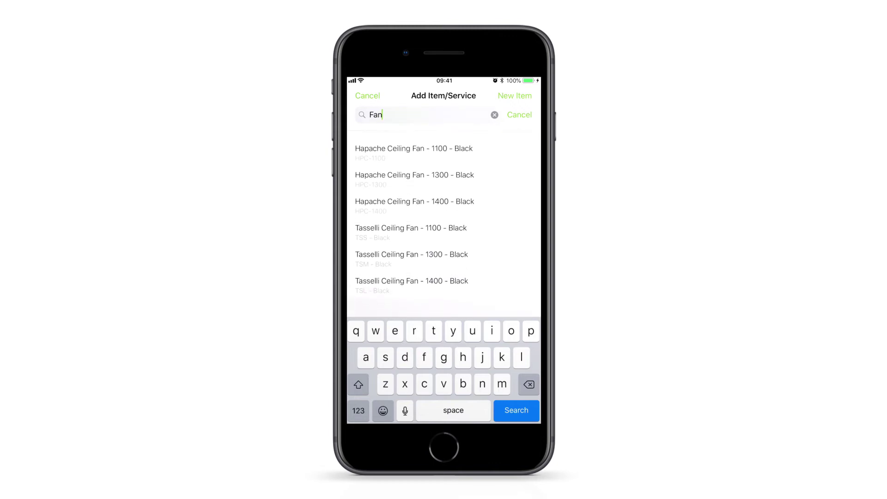
left_click(411, 284)
left_click(411, 284)
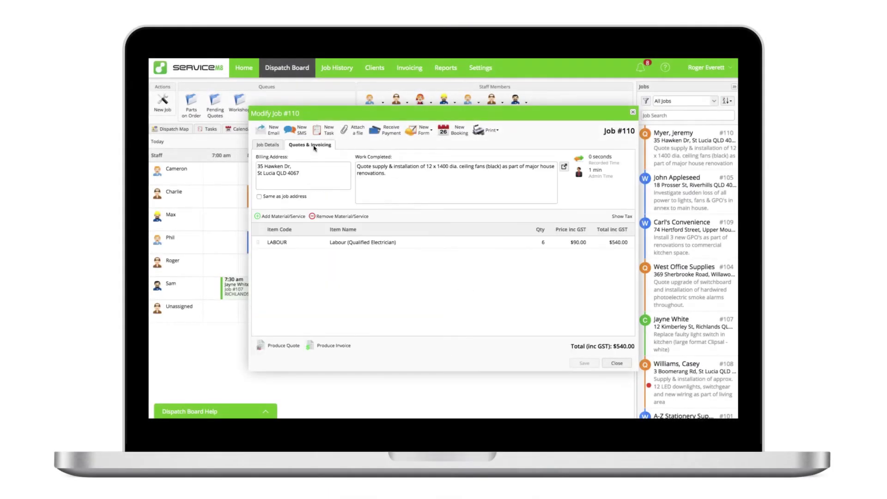
Add a 'tass' material line as TSL - Black with quantity 12, then view its stock: 30 in stock
left_click(283, 216)
type("tass")
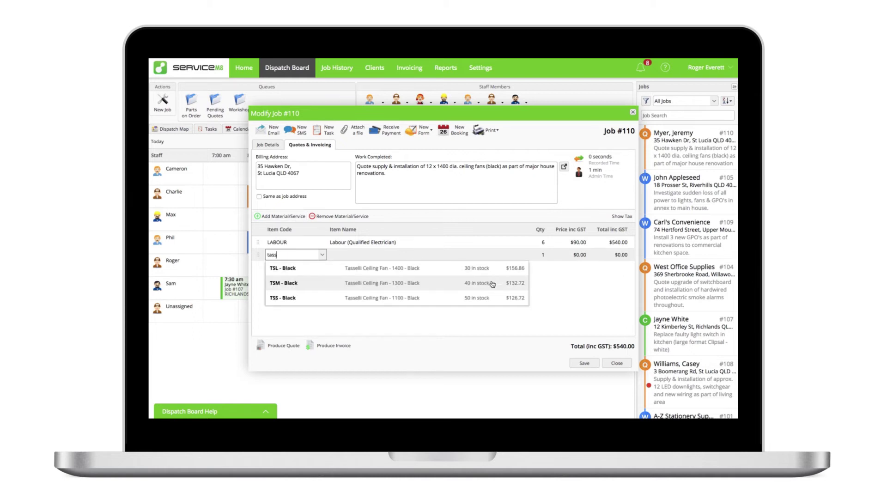
left_click(488, 273)
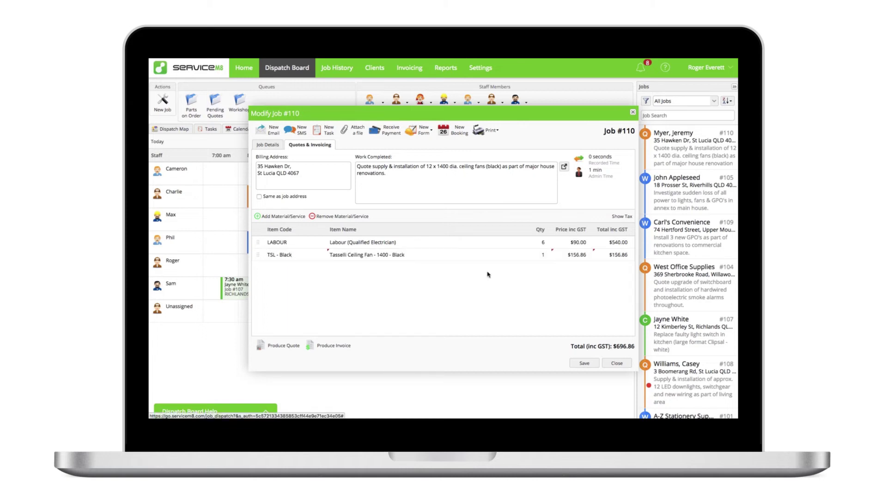
left_click(545, 254)
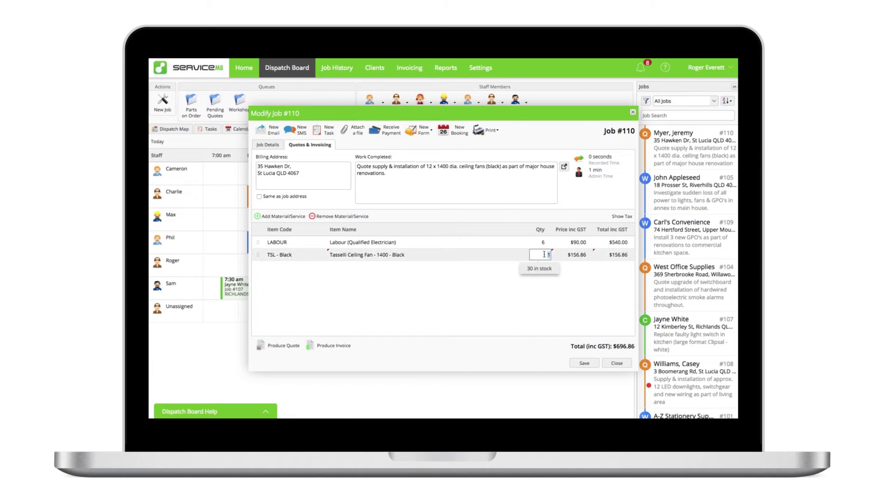
type("12")
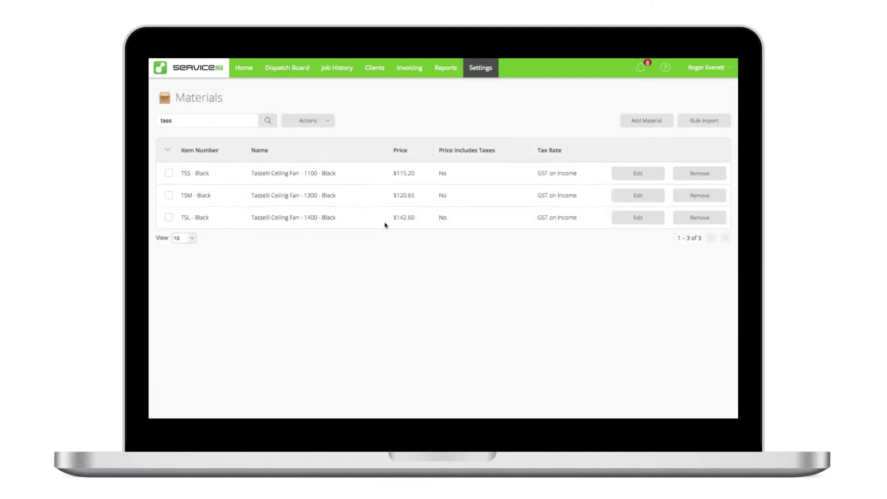
left_click(639, 218)
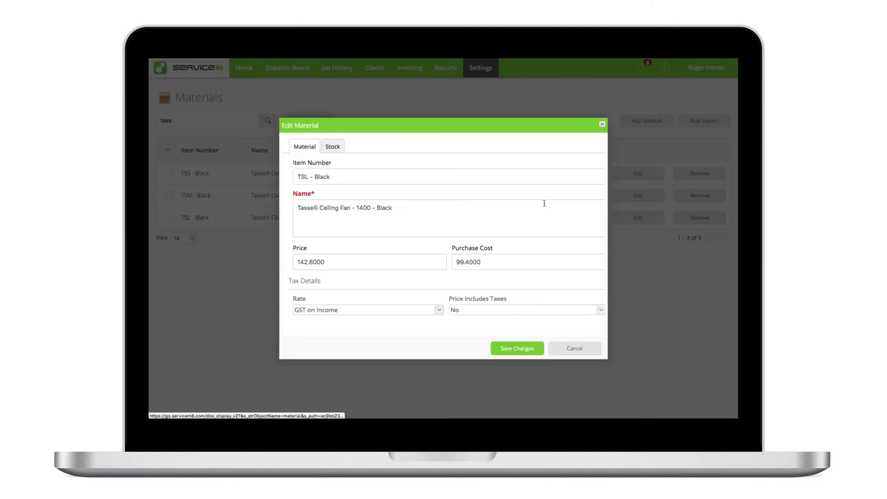
left_click(334, 148)
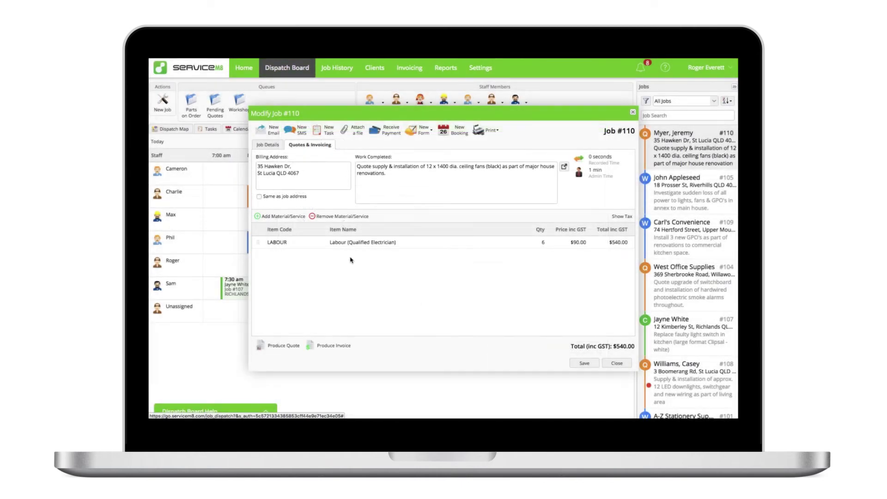
Add a '1400' material line as TSL - Black, quantity 12, bringing the quote to $2,422.32
left_click(292, 221)
type("1")
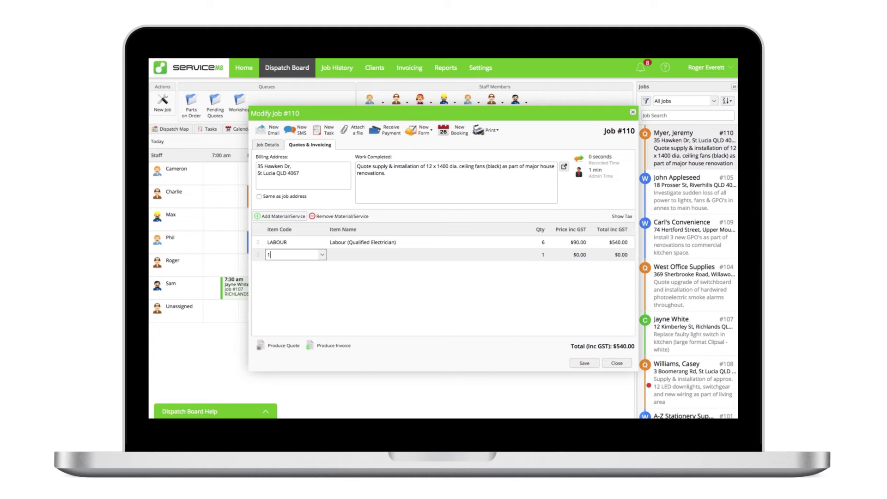
type("400")
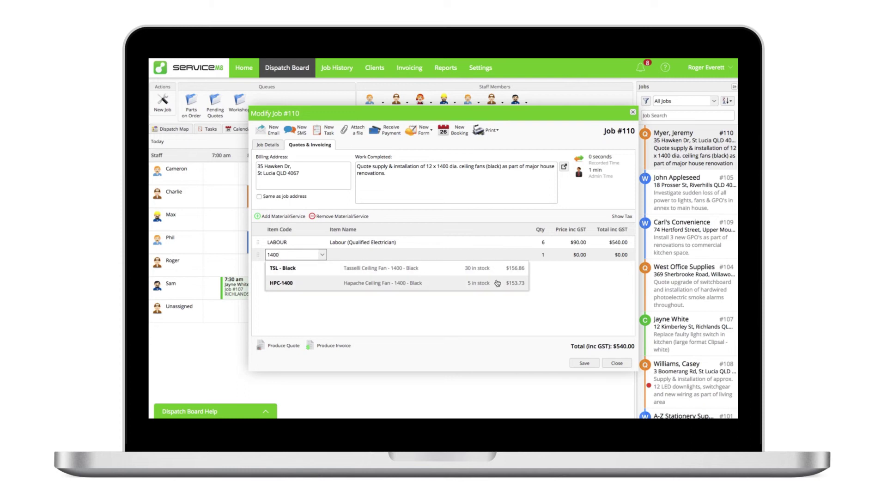
left_click(497, 273)
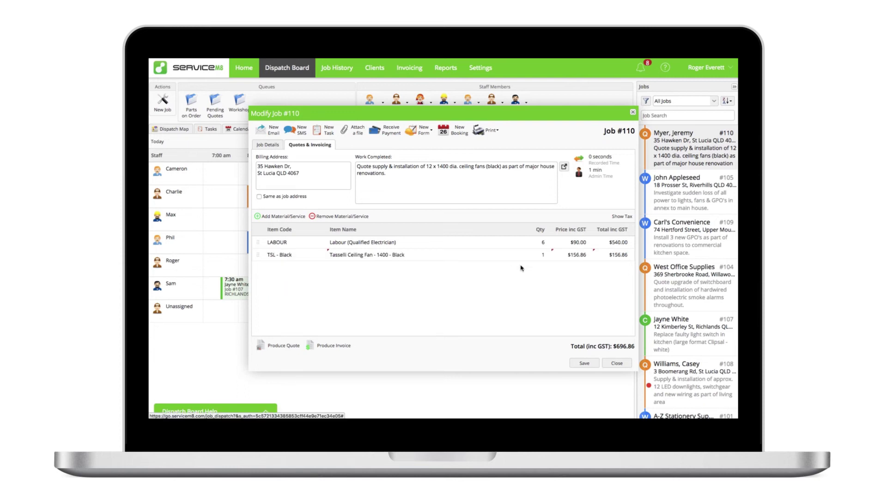
left_click(540, 255)
type("12")
key("Return")
Save a task 'Order more HPC-1400' due 24/08/2018, assigned to a staff member
left_click(330, 130)
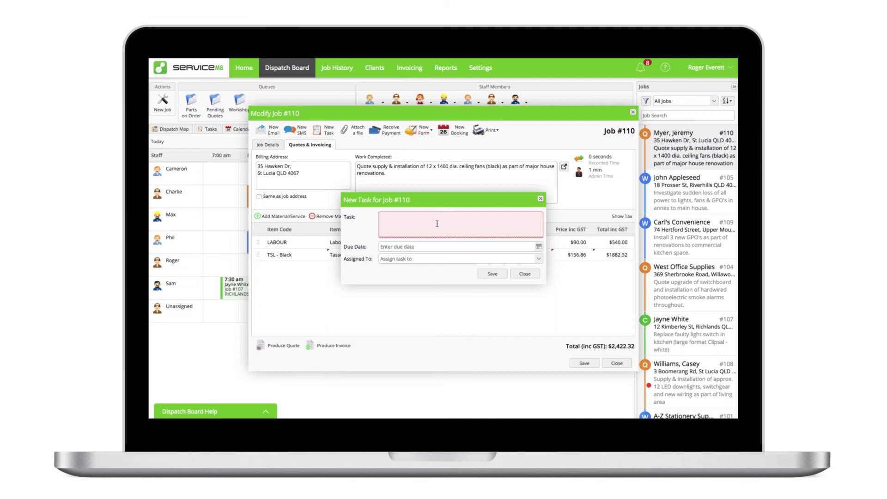
type("Order more HPC-1400")
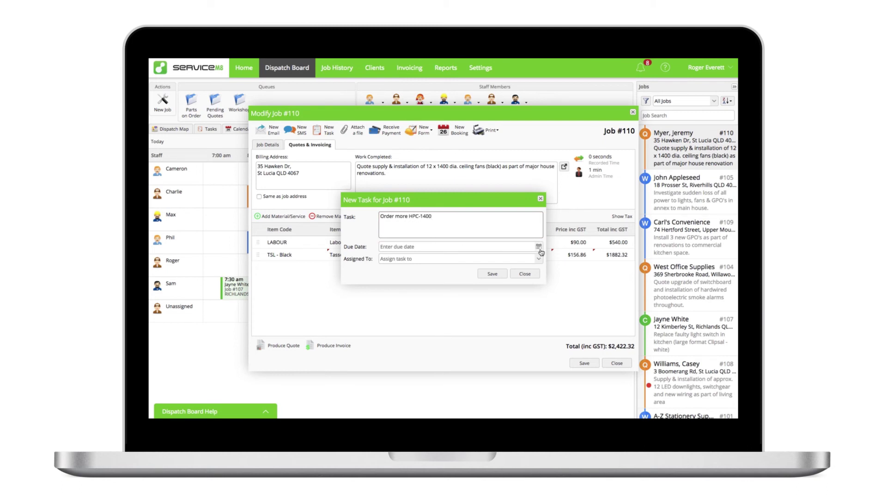
left_click(539, 247)
left_click(436, 301)
left_click(534, 258)
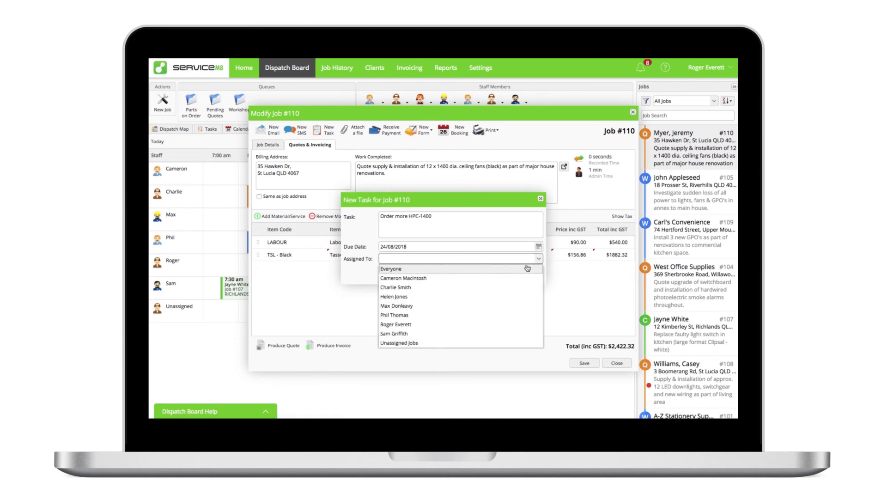
left_click(480, 306)
left_click(494, 278)
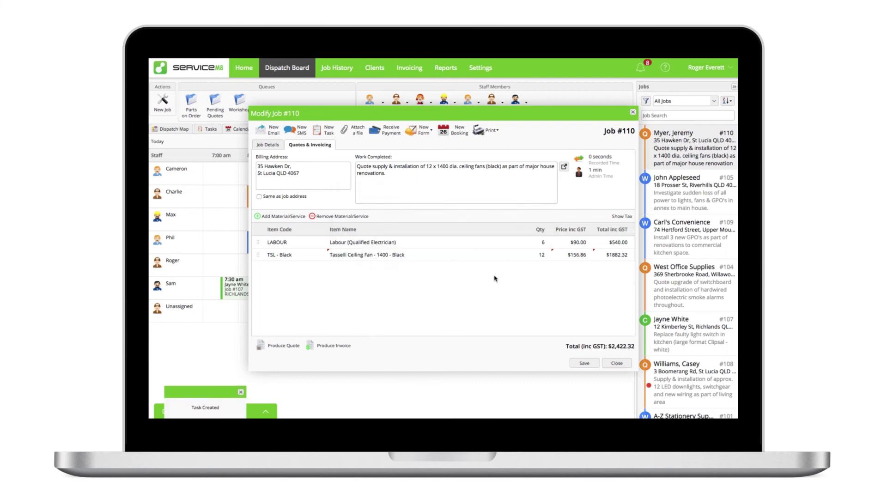